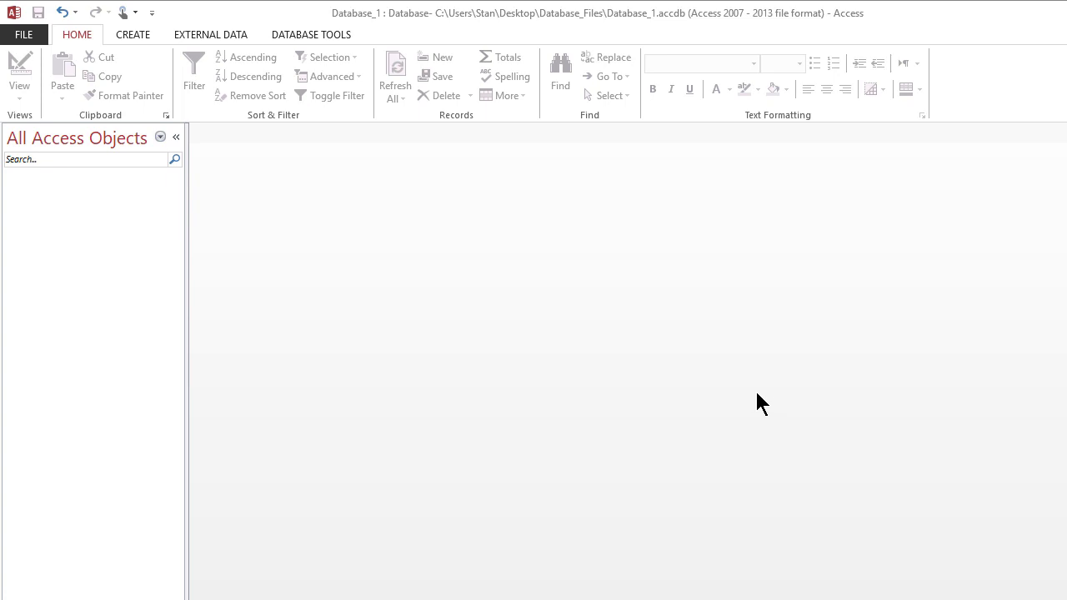
- Create a new table and enter an account number in the first record's first blank field
left_click(134, 36)
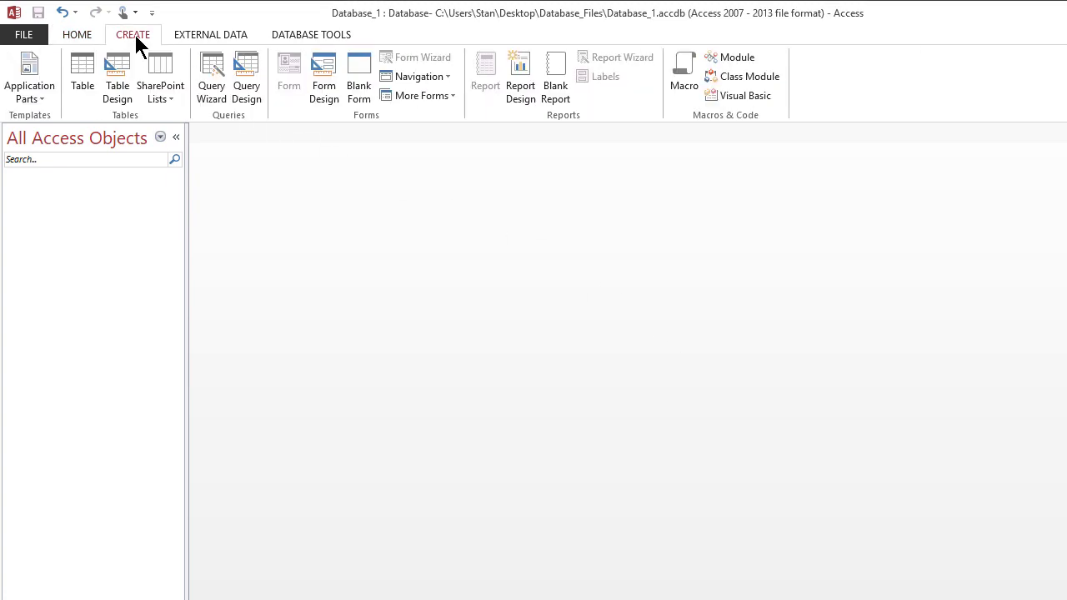
left_click(81, 83)
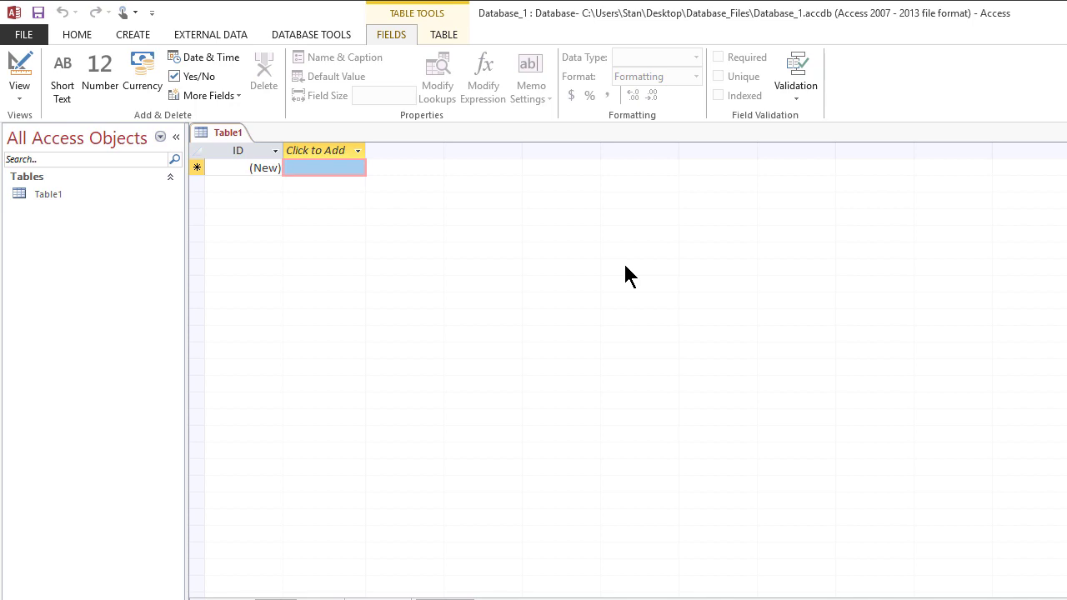
type("12345")
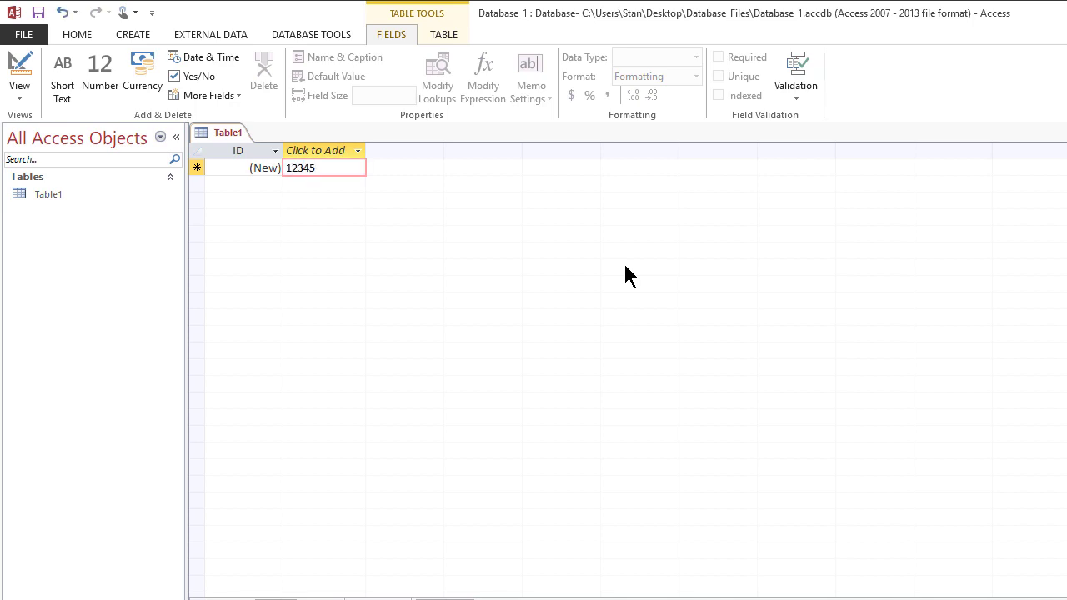
key("Tab")
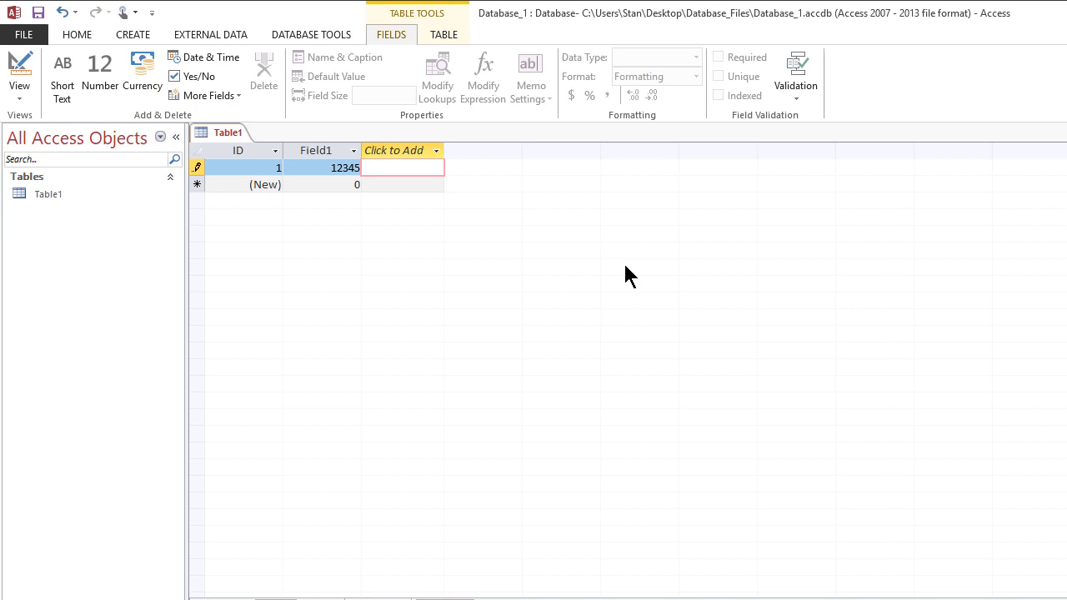
- Add the customer's first name and last name as the next two fields of the first record
type("Jame")
key("BackSpace")
key("BackSpace")
type("ne")
key("Tab")
type("Smith")
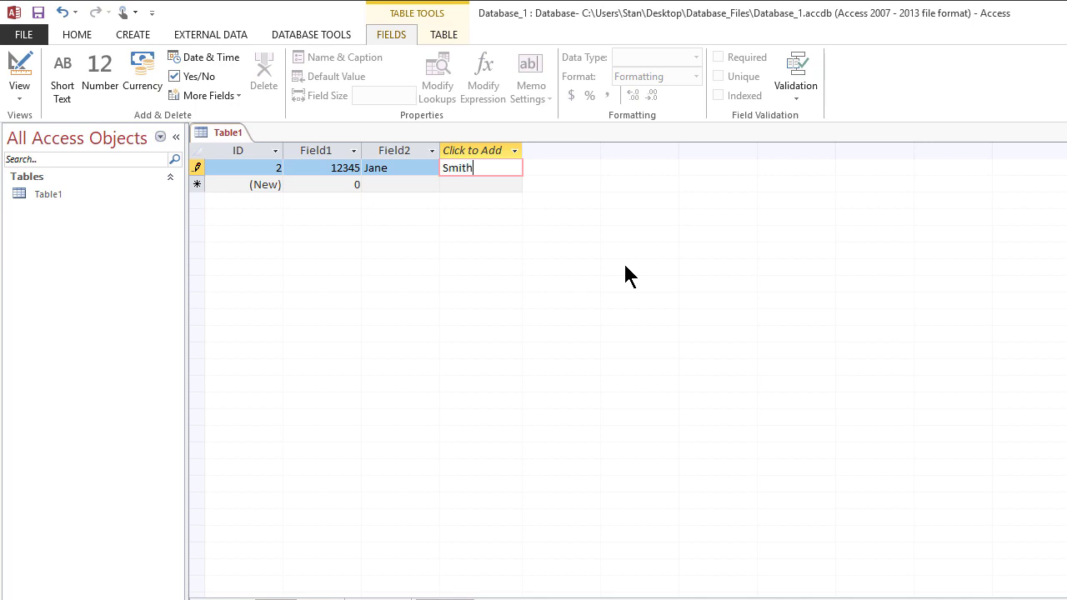
key("Tab")
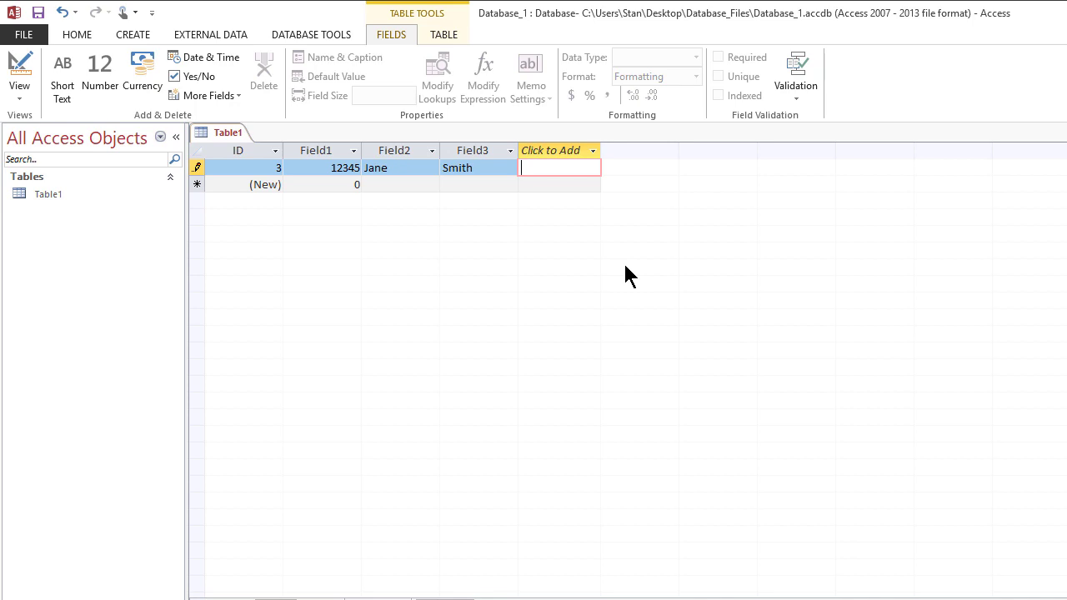
- Add the customer's postal address as the next field of the first record
type("100")
type(" New York")
type(" Ave")
type("., New York")
key("Tab")
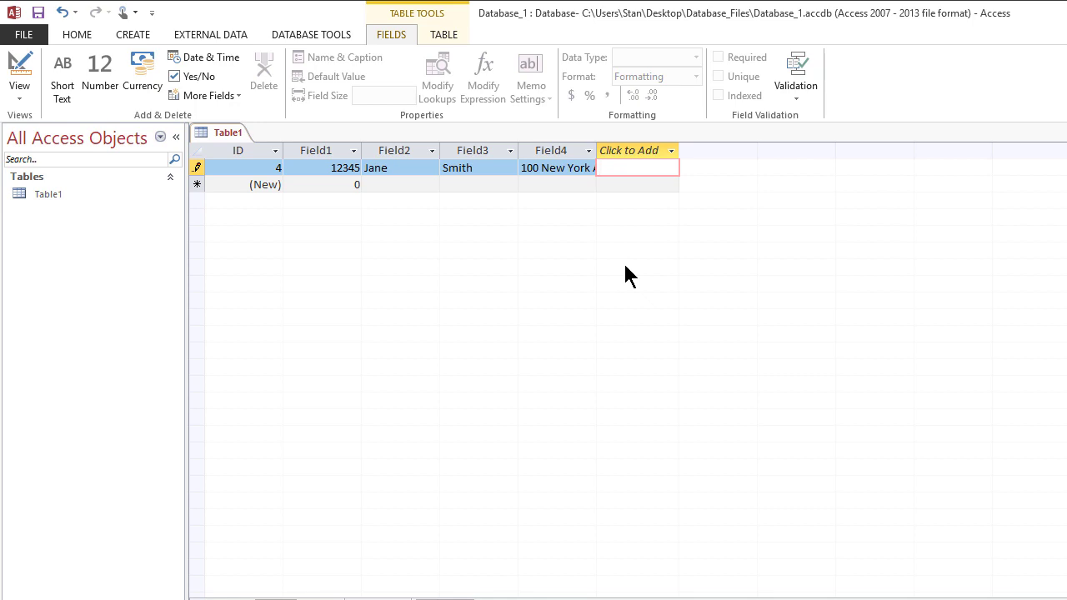
- Add the customer's e-mail address as the last field and complete the first record
type("jane.")
type("smith@")
type("example")
type(".com")
key("Tab")
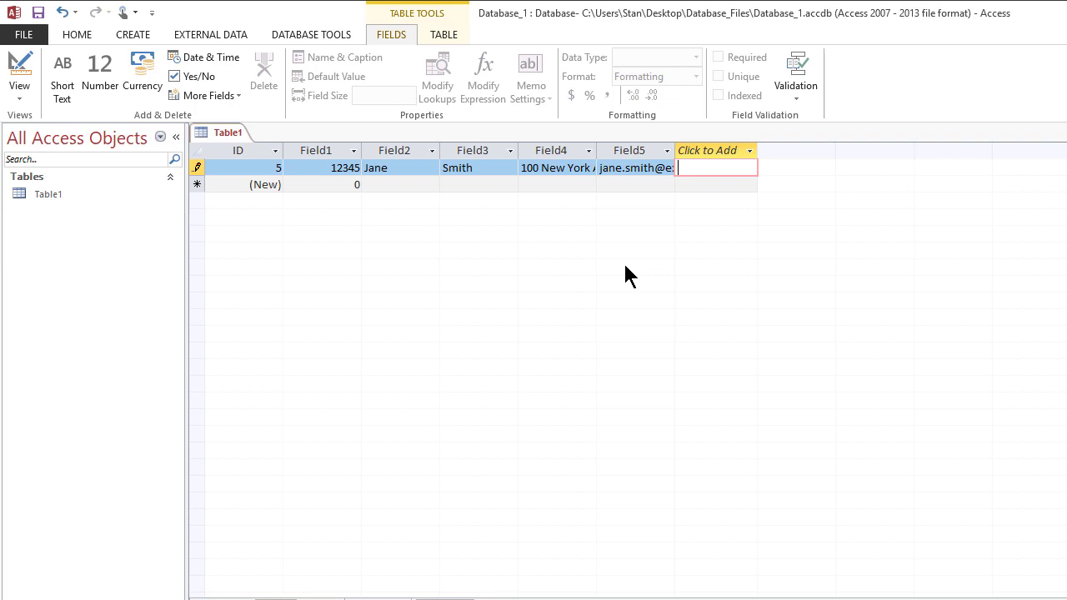
key("Down")
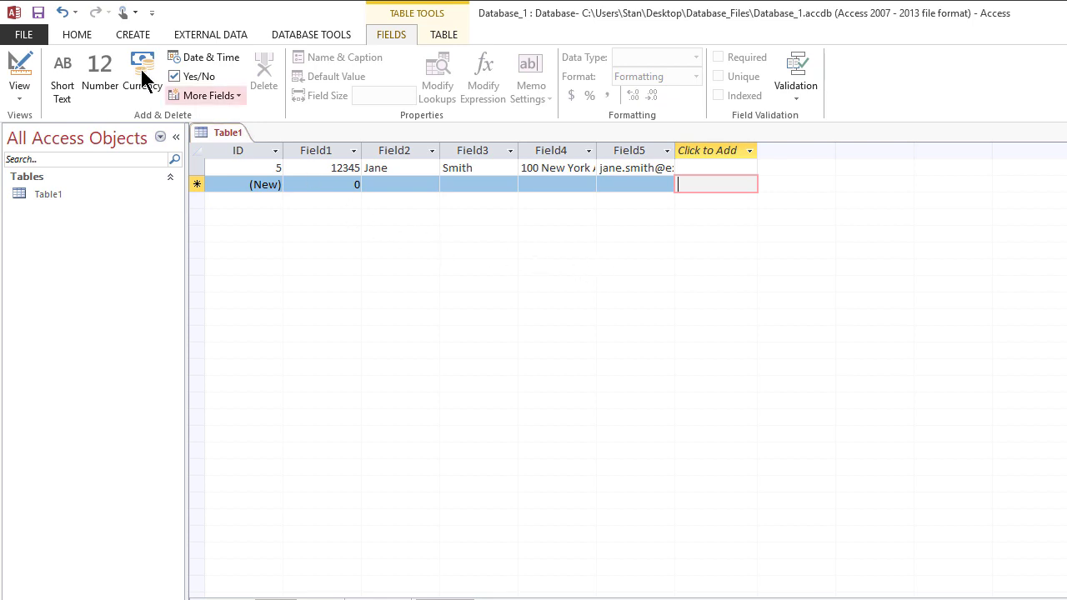
- Save the table under the name Table1
left_click(37, 13)
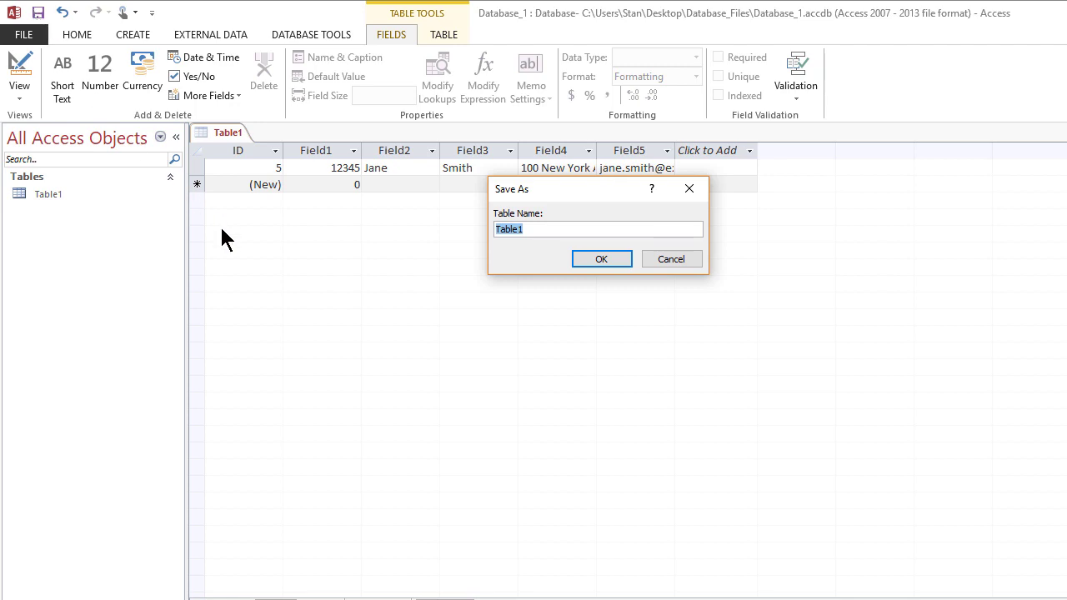
left_click(610, 260)
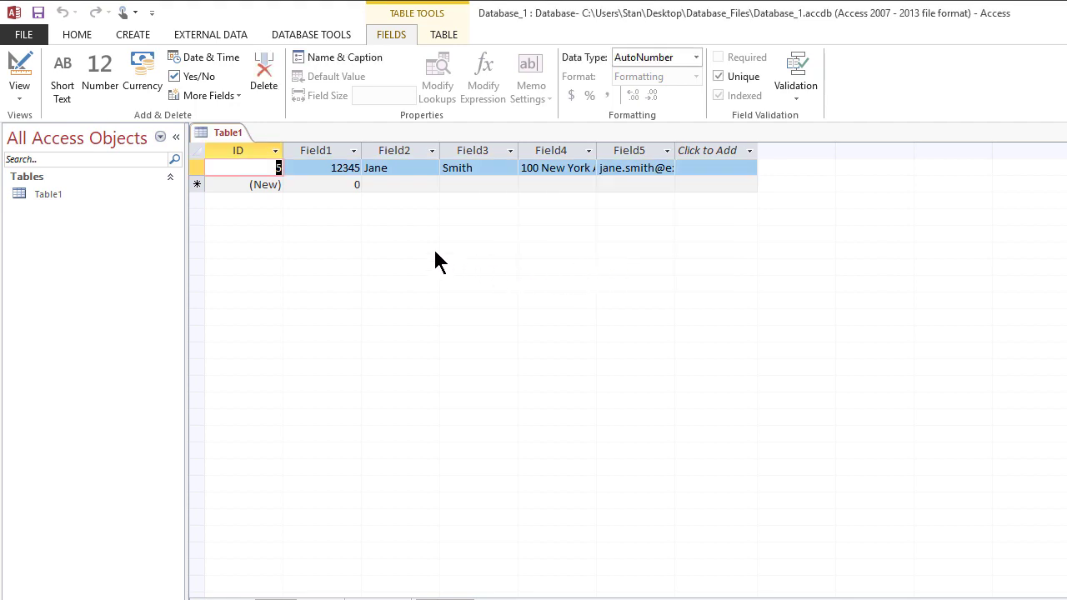
- Start a second record in Table1 with another customer's account number, first name and last name
left_click(327, 182)
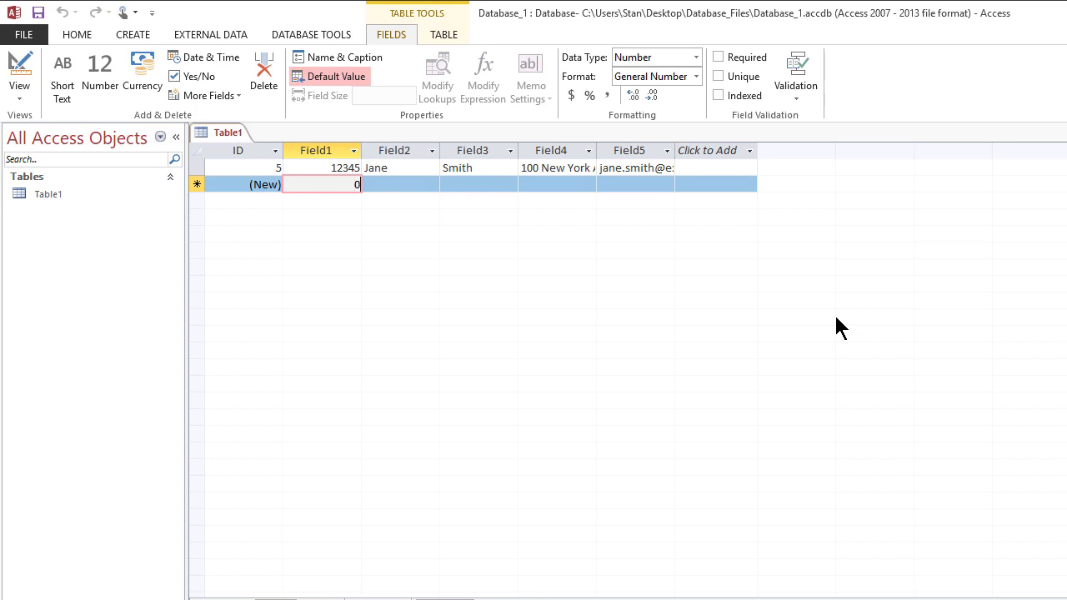
key("BackSpace")
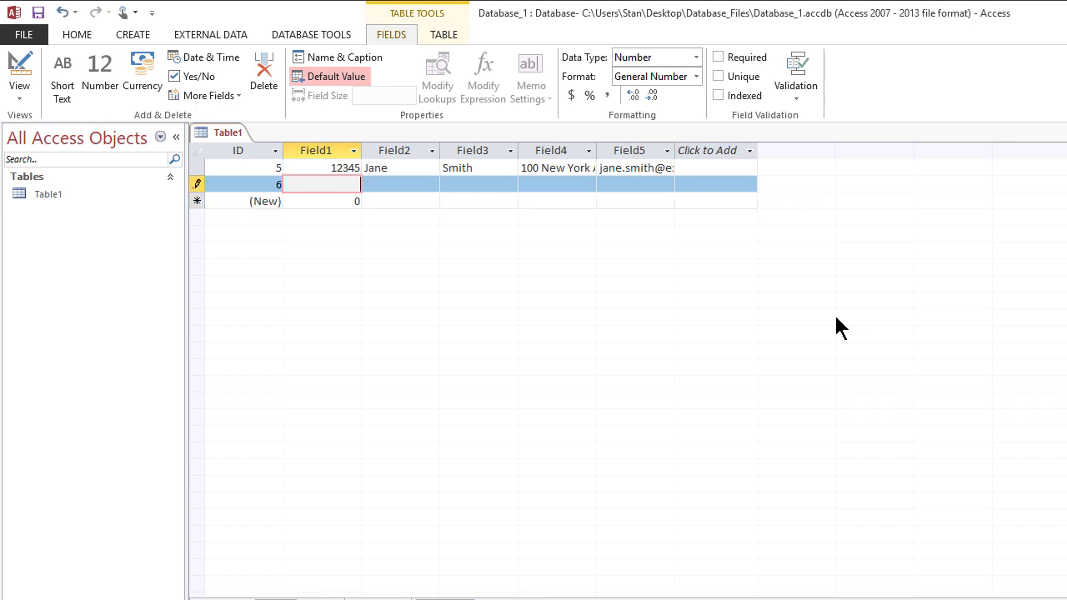
type("12346")
key("Tab")
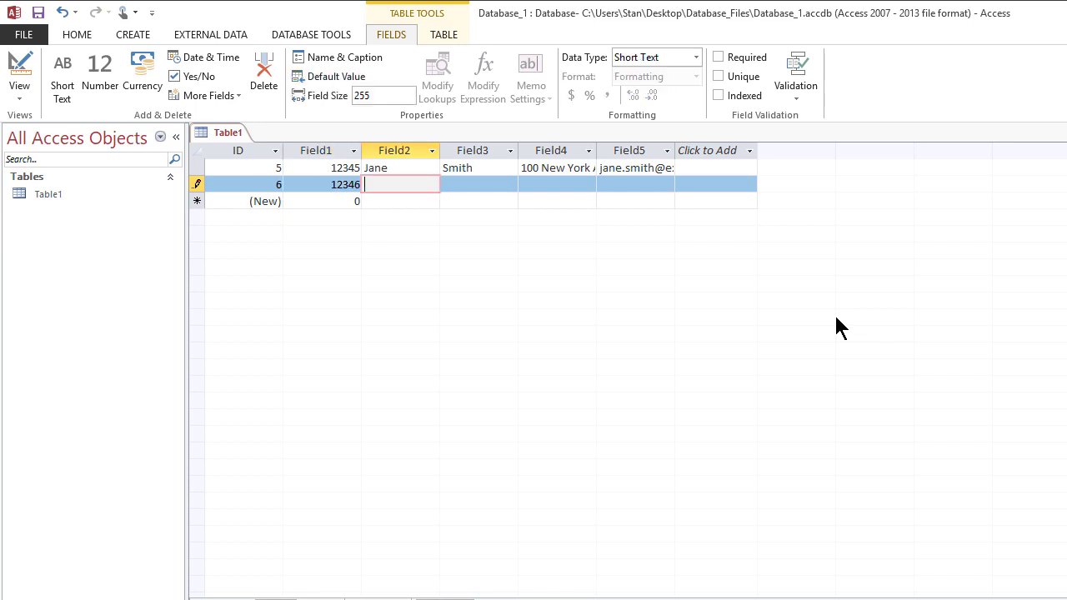
type("John")
key("Tab")
type("Smith")
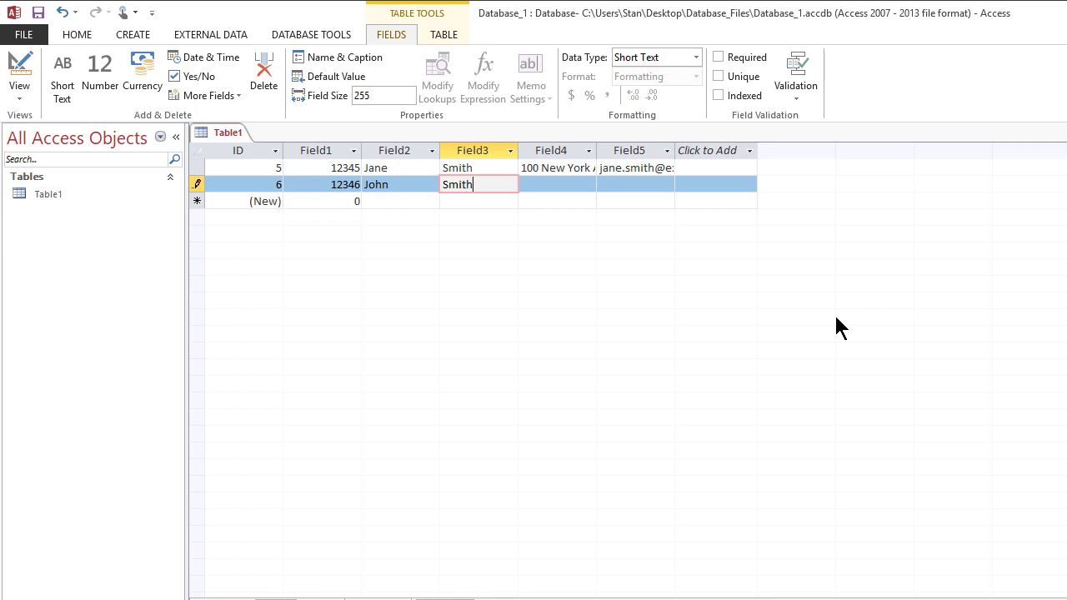
key("Tab")
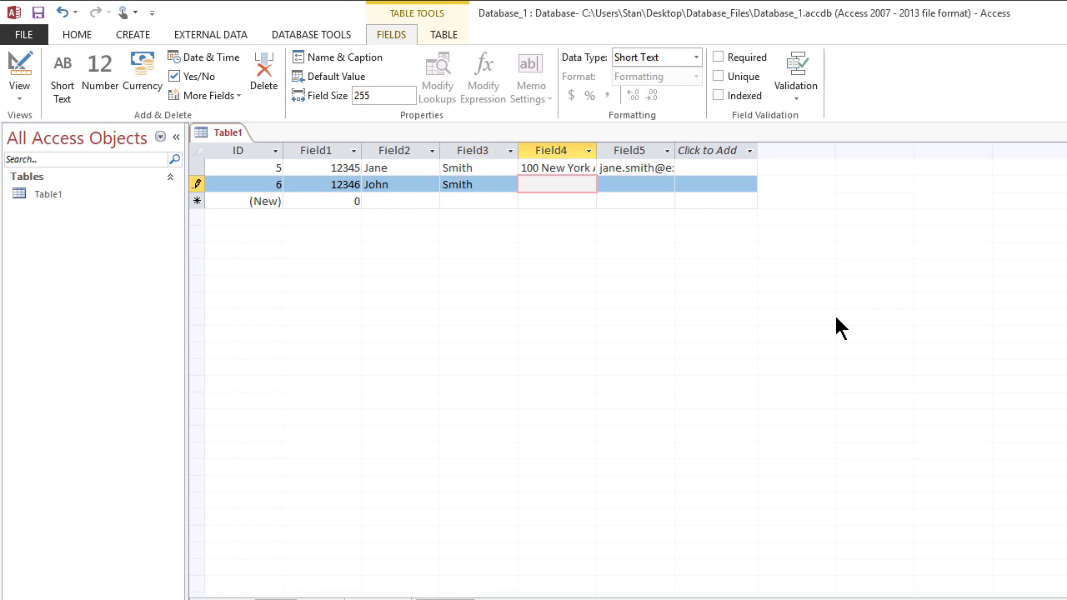
- Fill in the second customer's postal address and e-mail address to complete the record
type("100")
type(" Madison V")
type("e")
key("BackSpace")
key("BackSpace")
type("Ave., New York")
key("Tab")
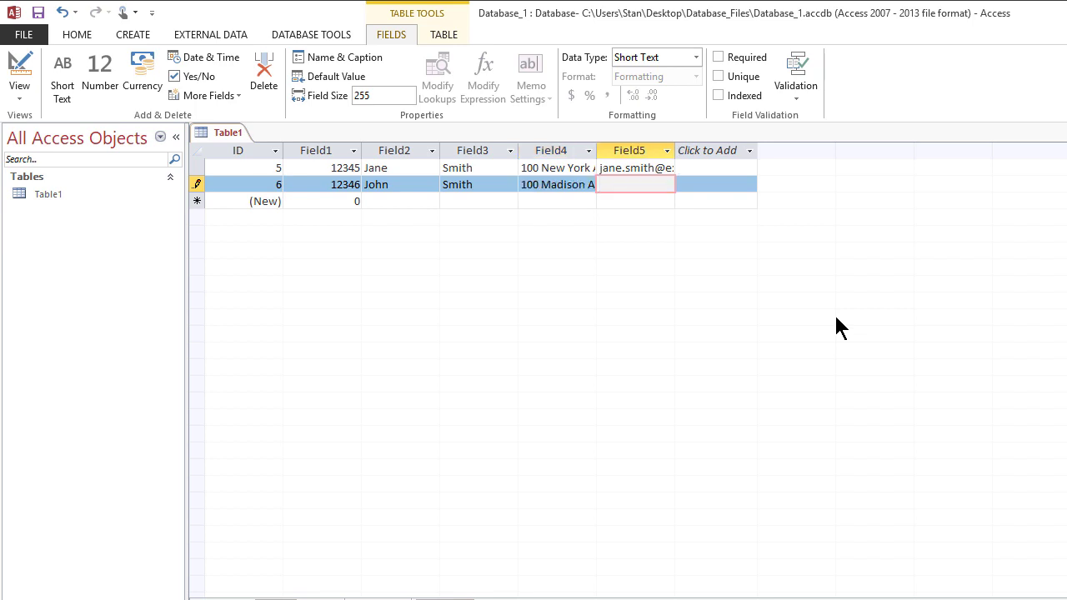
type("john.smith@example.com")
key("Return")
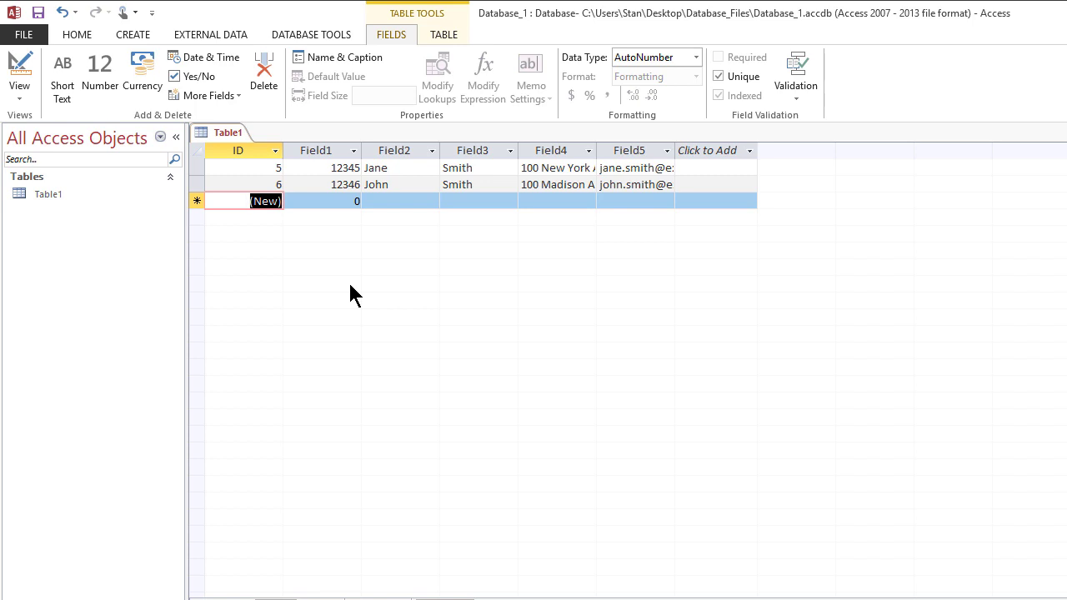
left_click(353, 150)
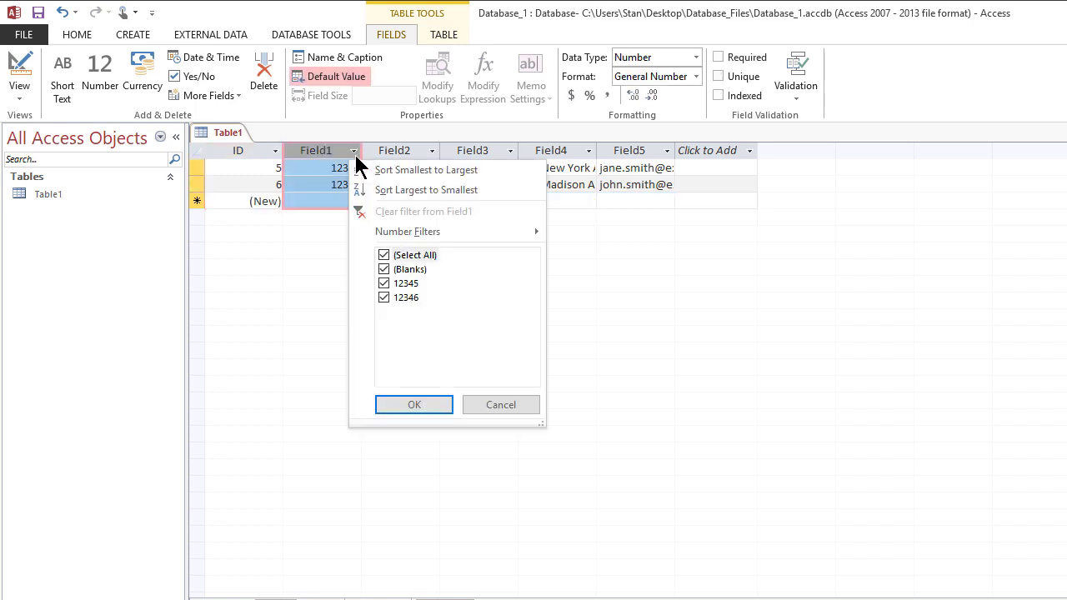
left_click(479, 405)
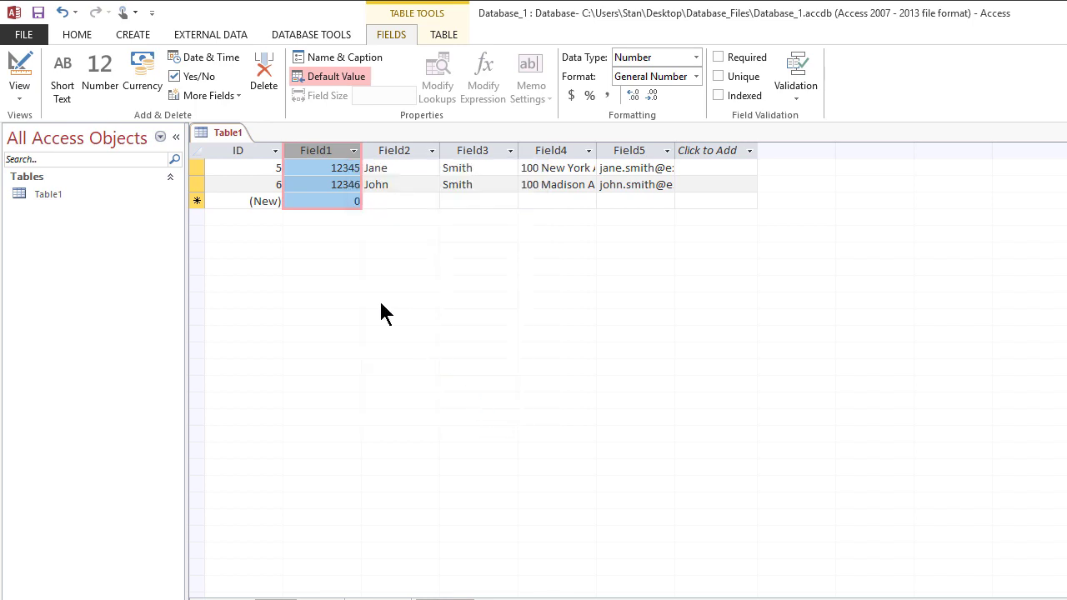
left_click(239, 168)
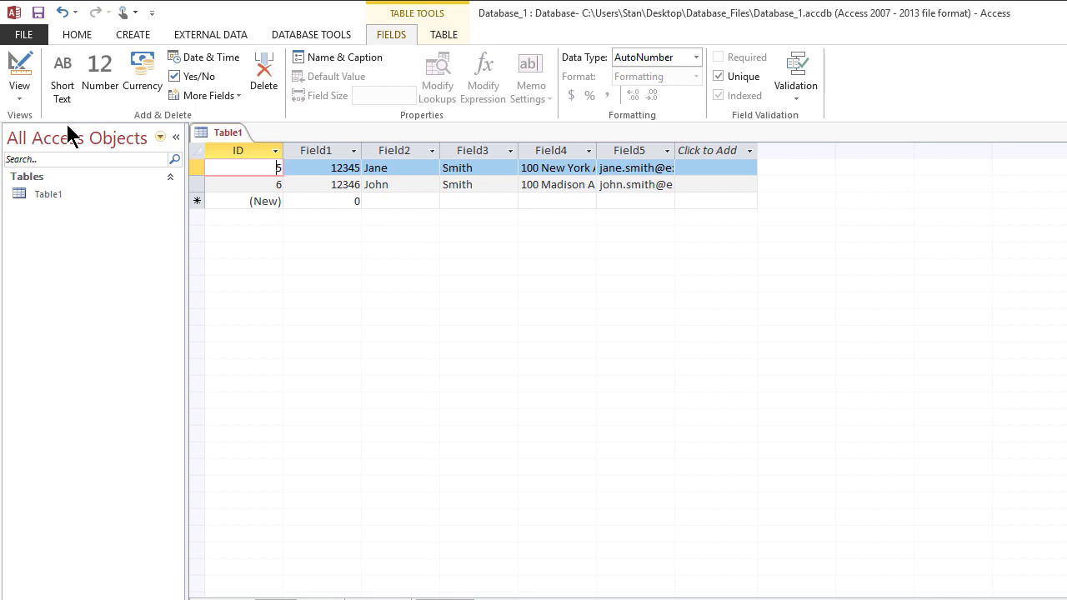
- Switch Table1 to Design View
left_click(21, 68)
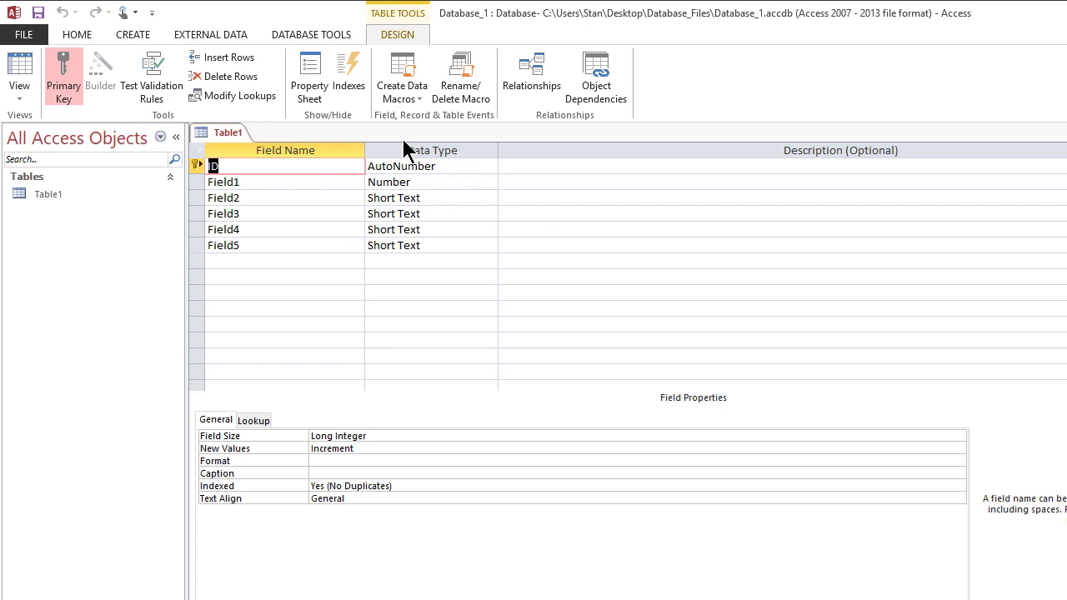
left_click(271, 187)
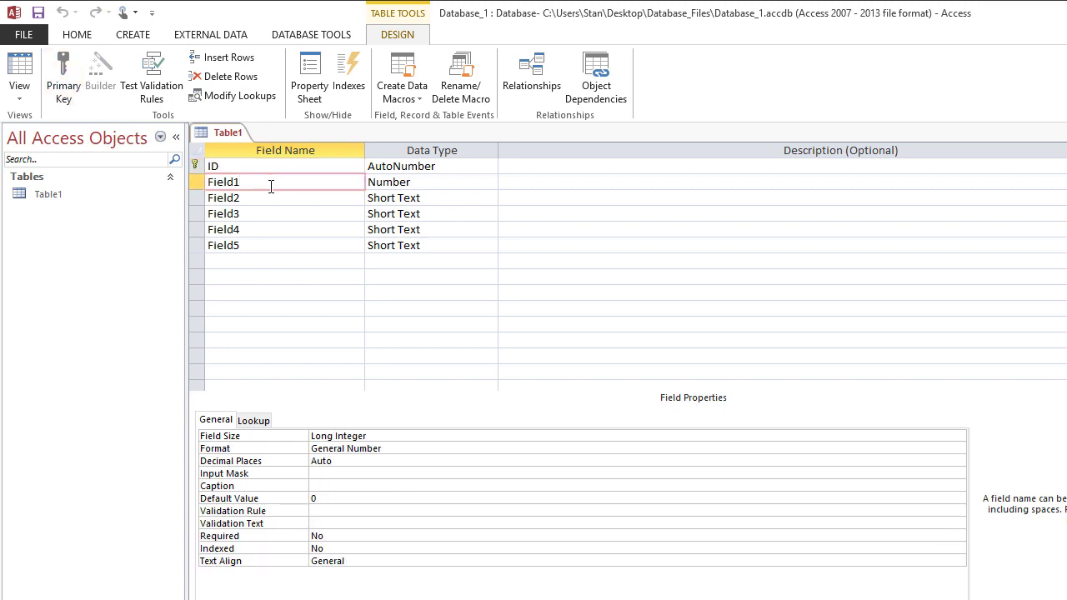
key("BackSpace")
key("BackSpace")
key("BackSpace")
key("BackSpace")
key("BackSpace")
key("BackSpace")
type("First Name")
key("Tab")
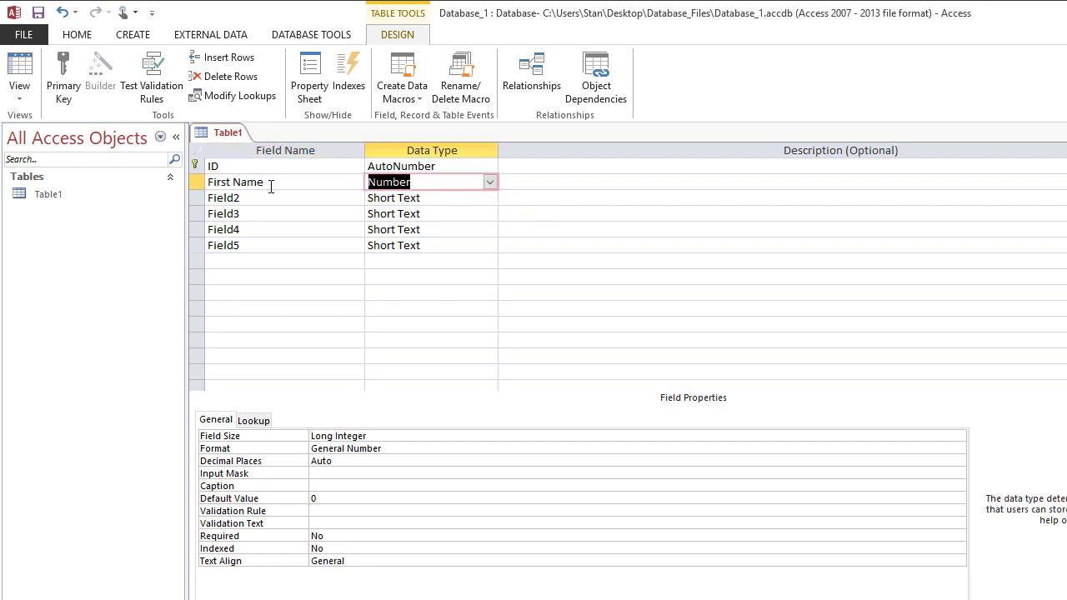
- Rename the Number field directly below ID as "Account Number"
key("shift+Tab")
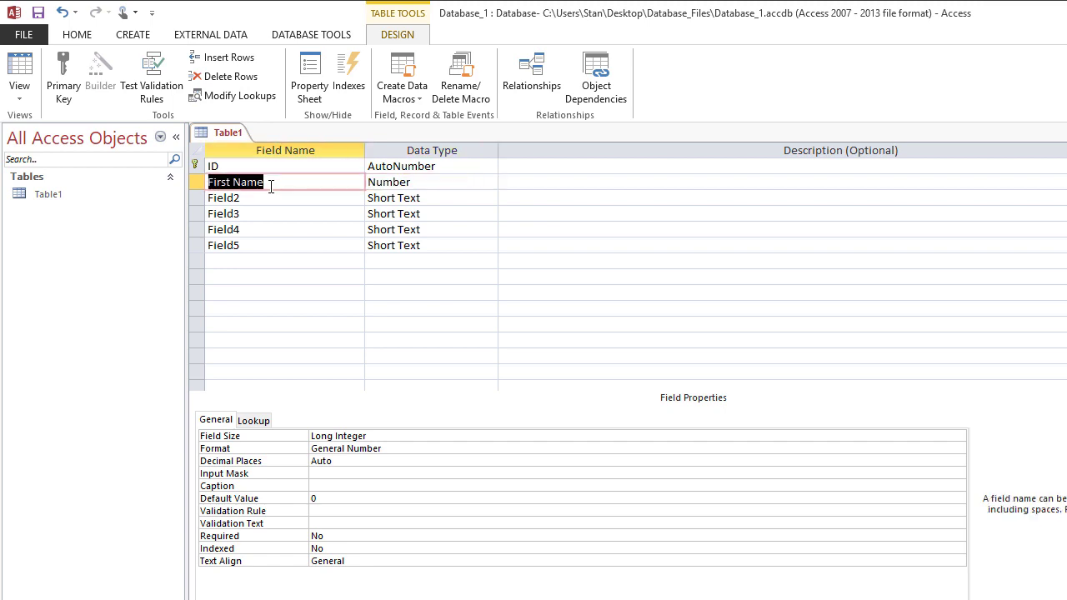
type("Account nu")
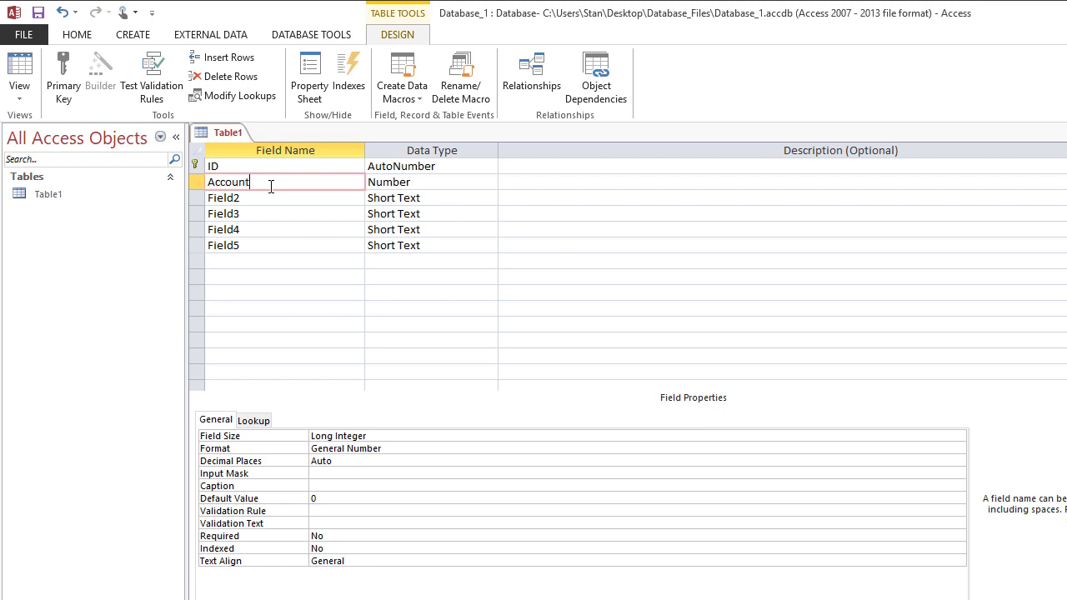
key("BackSpace")
key("BackSpace")
type("Number")
key("Tab")
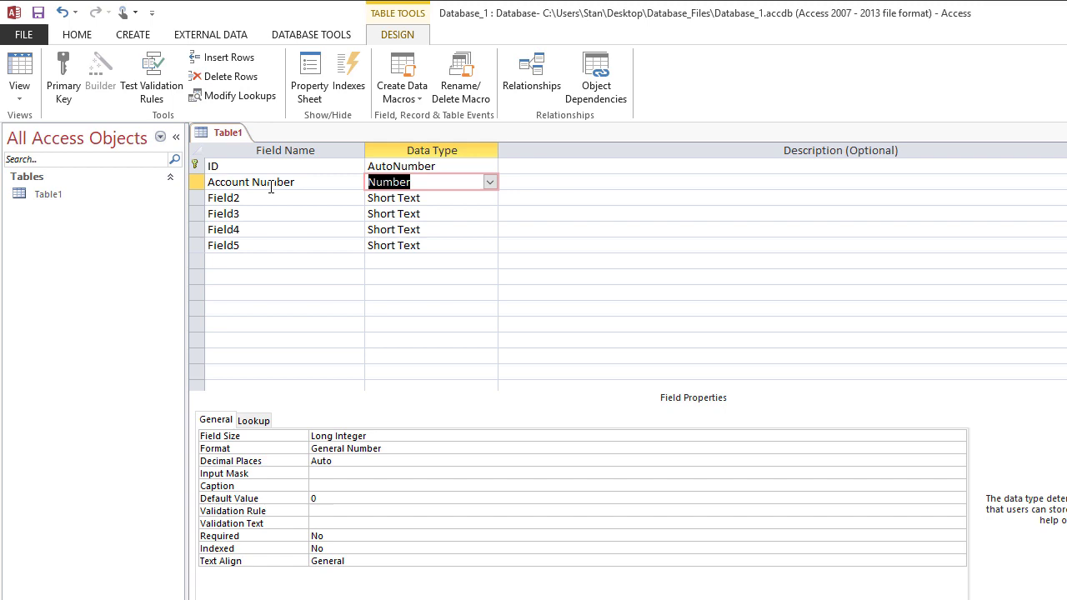
- Rename Field2 as "First Name" and Field3 as "Last Name"
key("Down")
key("Left")
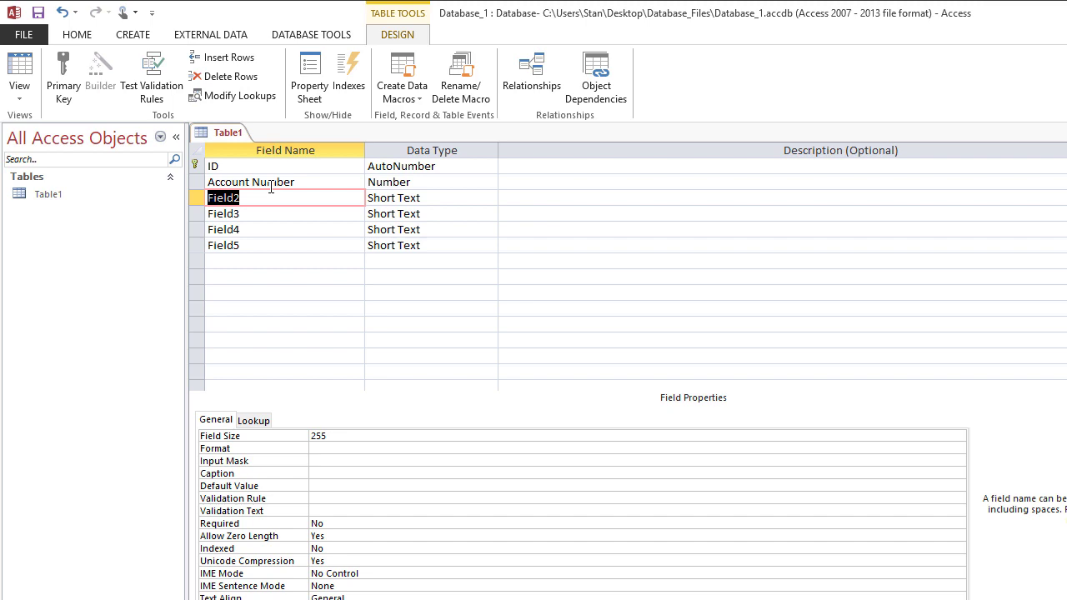
type("First Name")
key("Tab")
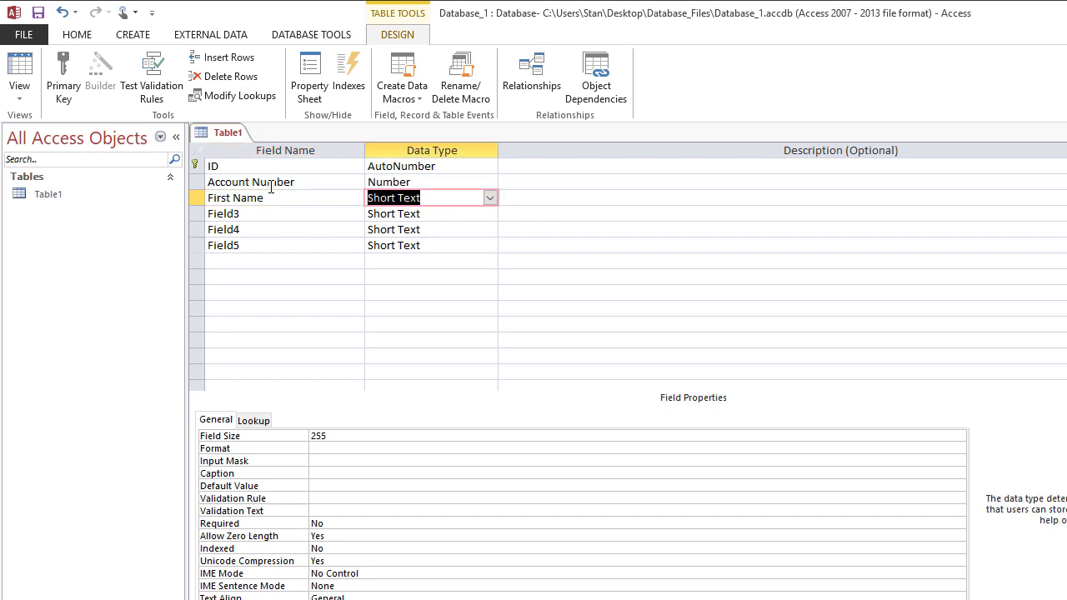
key("Down")
key("Left")
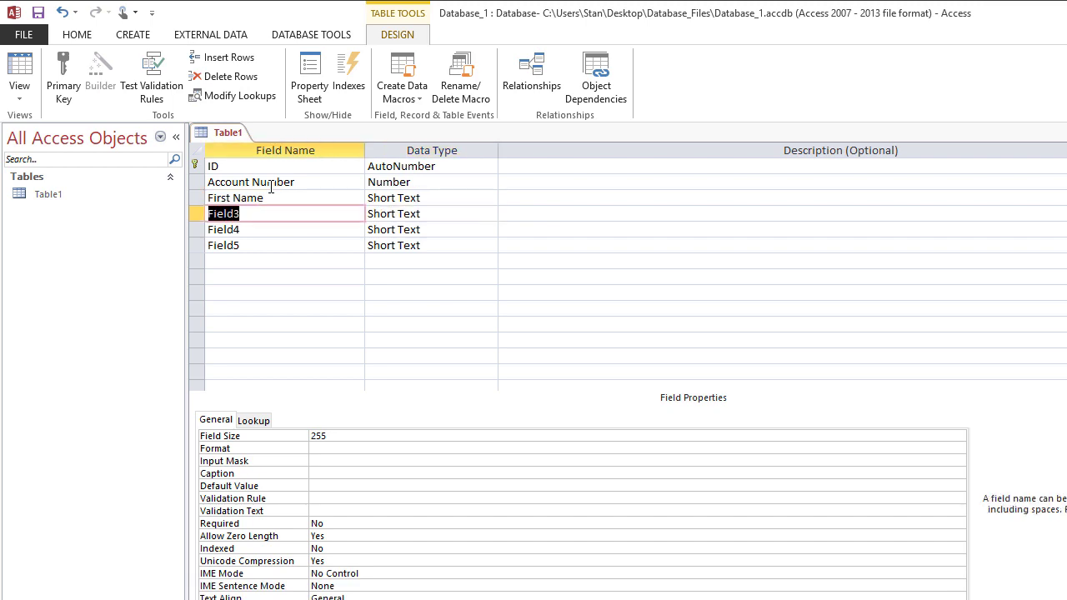
type("Last Name")
key("Down")
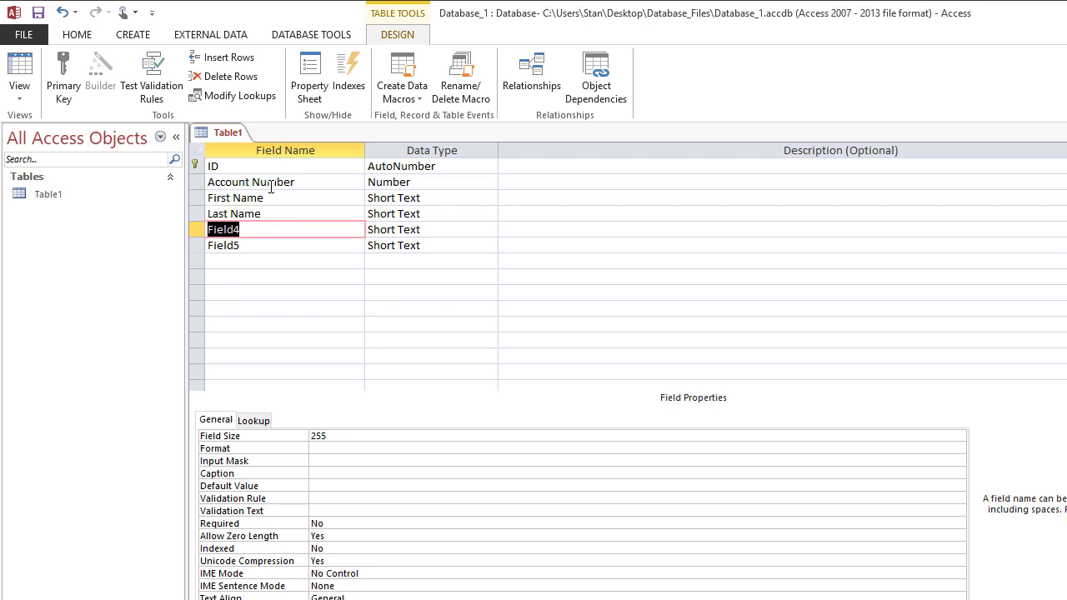
- Rename Field4 as "Address" and Field5 as "E-Mail Address"
type("Address")
key("Down")
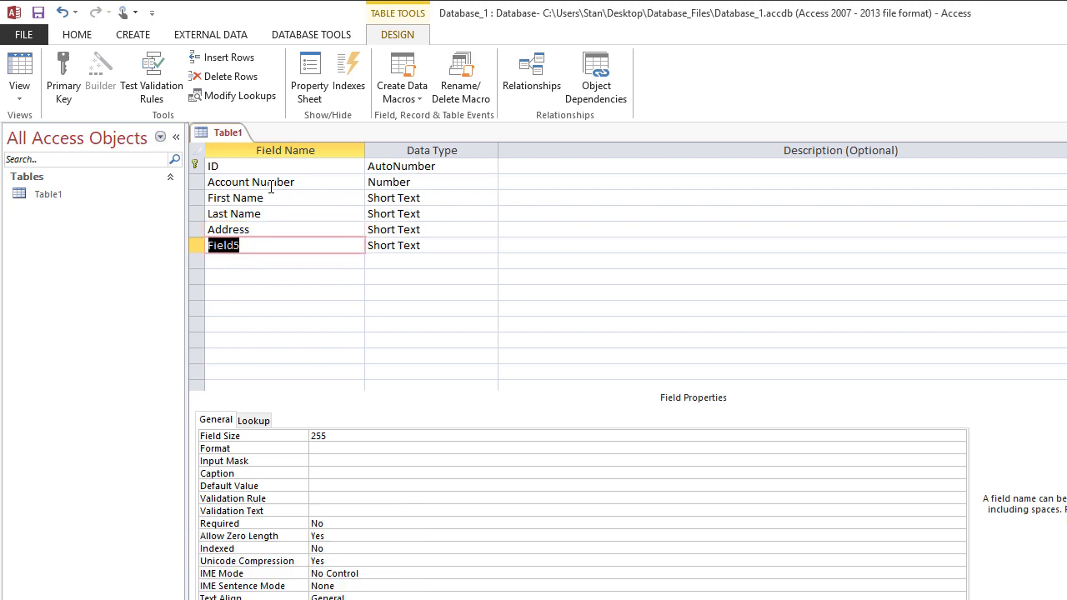
type("E-Mail Address")
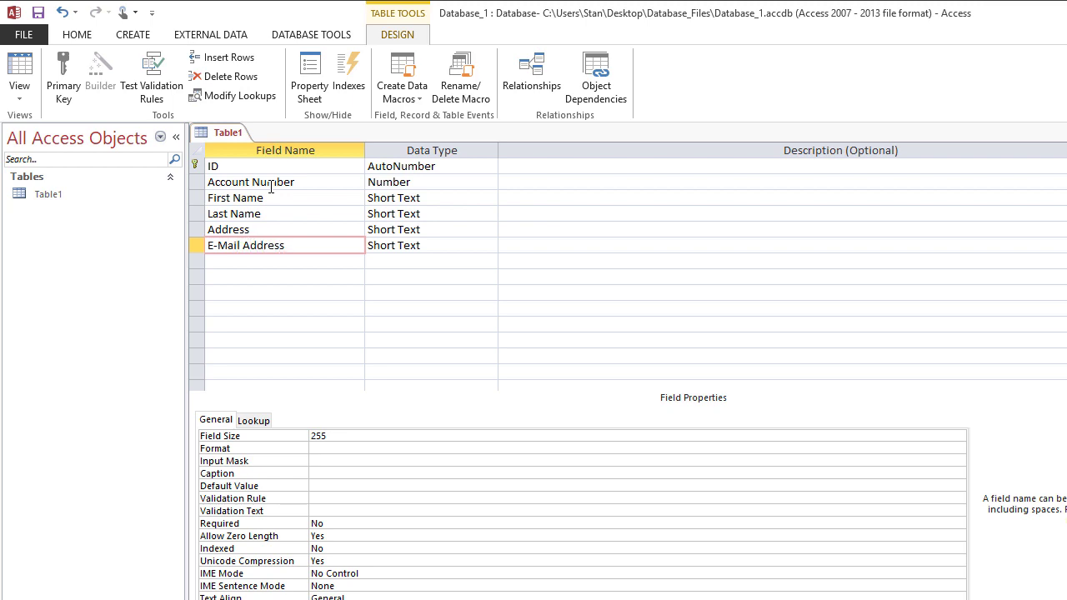
key("Tab")
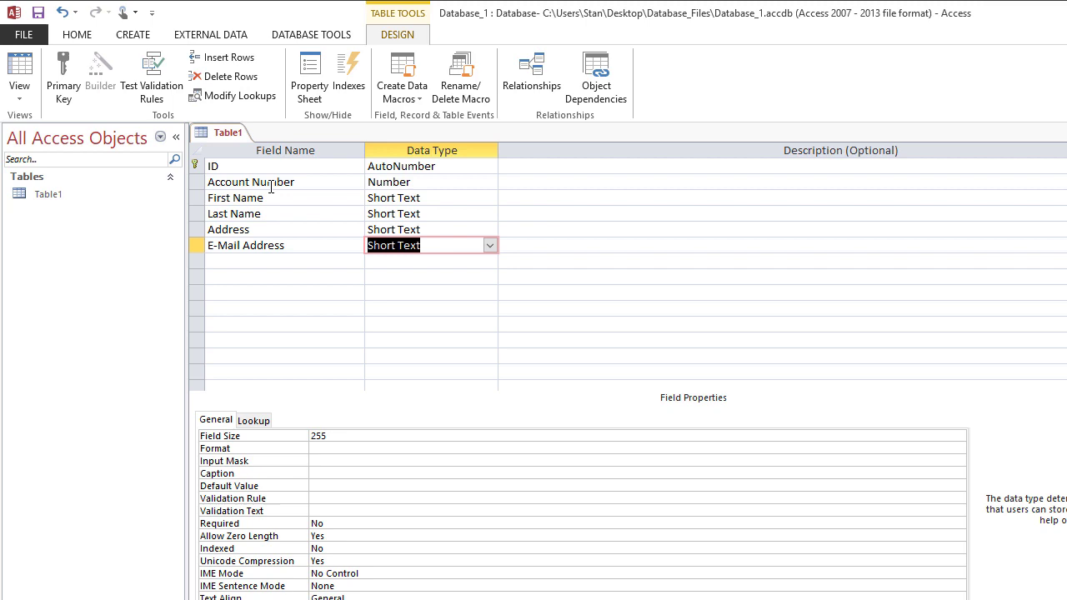
key("Down")
key("Left")
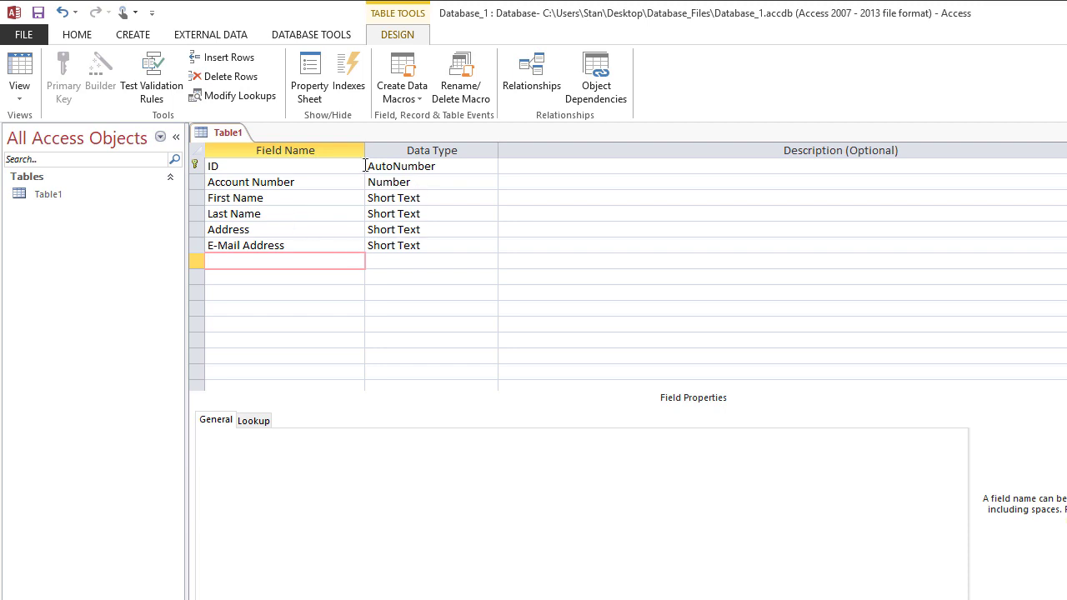
- Save the design changes to Table1 and switch it to Datasheet View
left_click(38, 13)
left_click(20, 75)
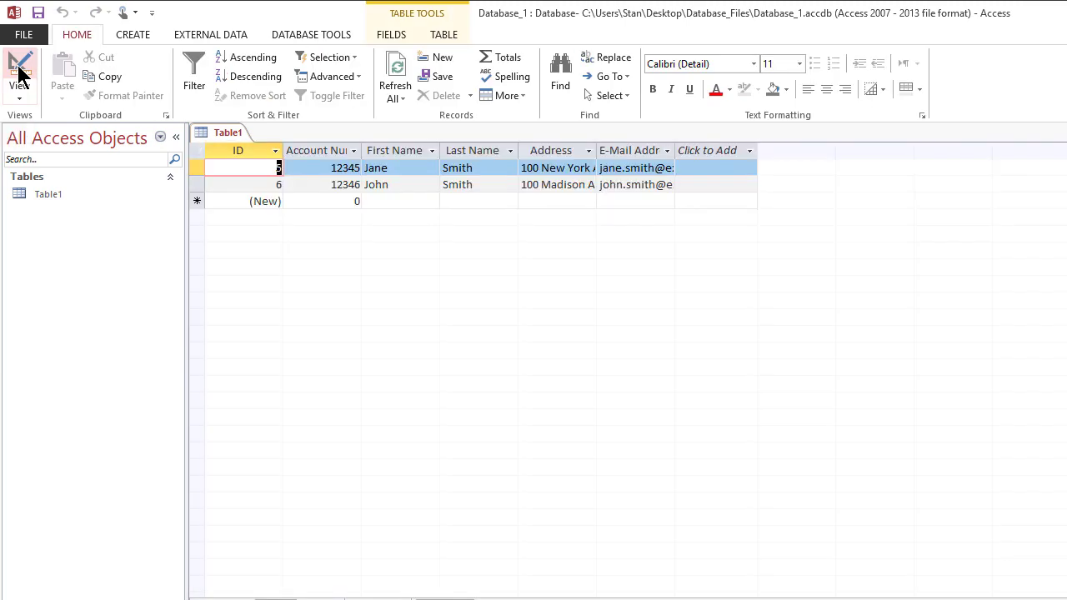
- Auto-fit the widths of the Account Number, First Name, Last Name, Address and E-Mail Address columns to their contents
left_click(355, 152)
left_click(358, 152)
double_click(361, 152)
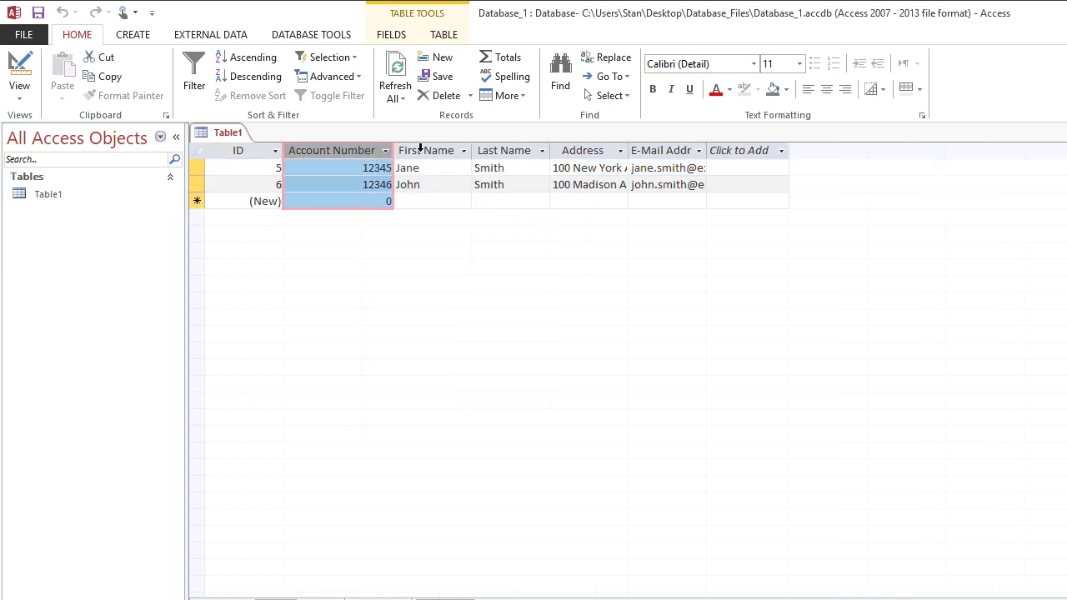
double_click(473, 149)
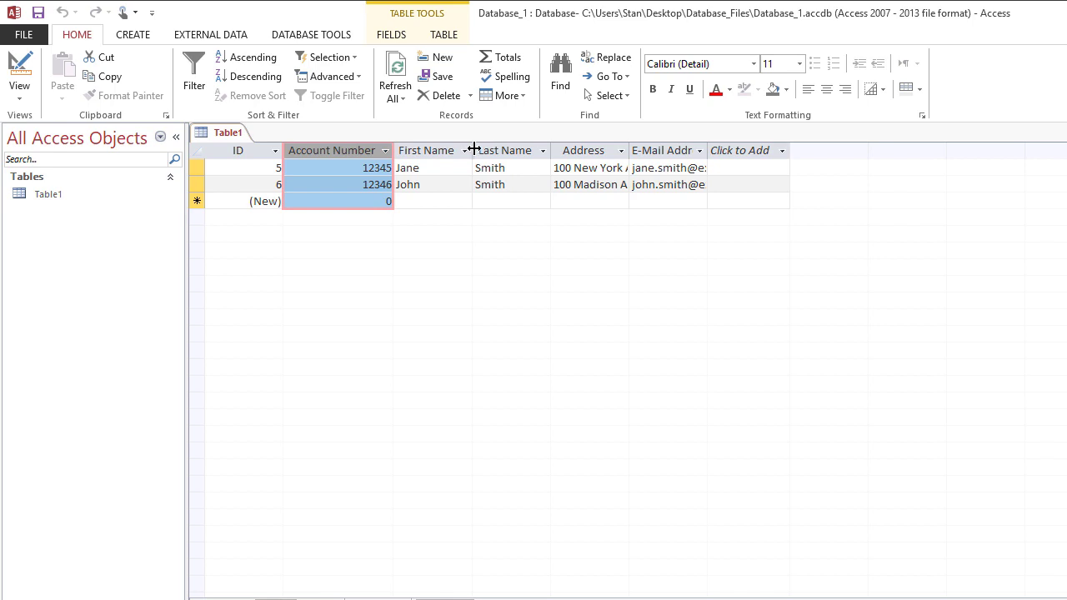
double_click(549, 150)
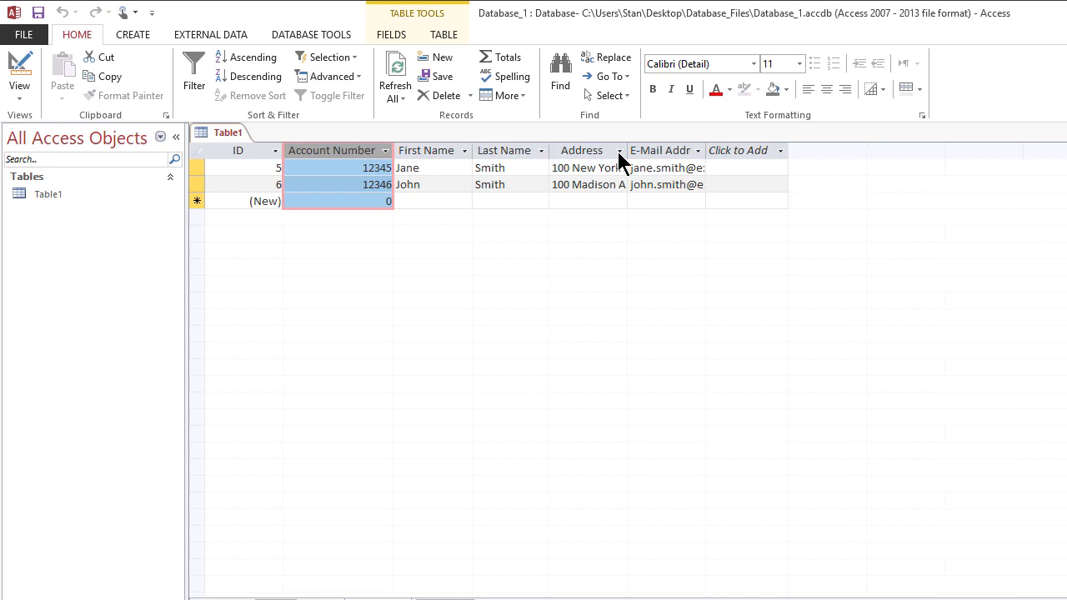
double_click(627, 150)
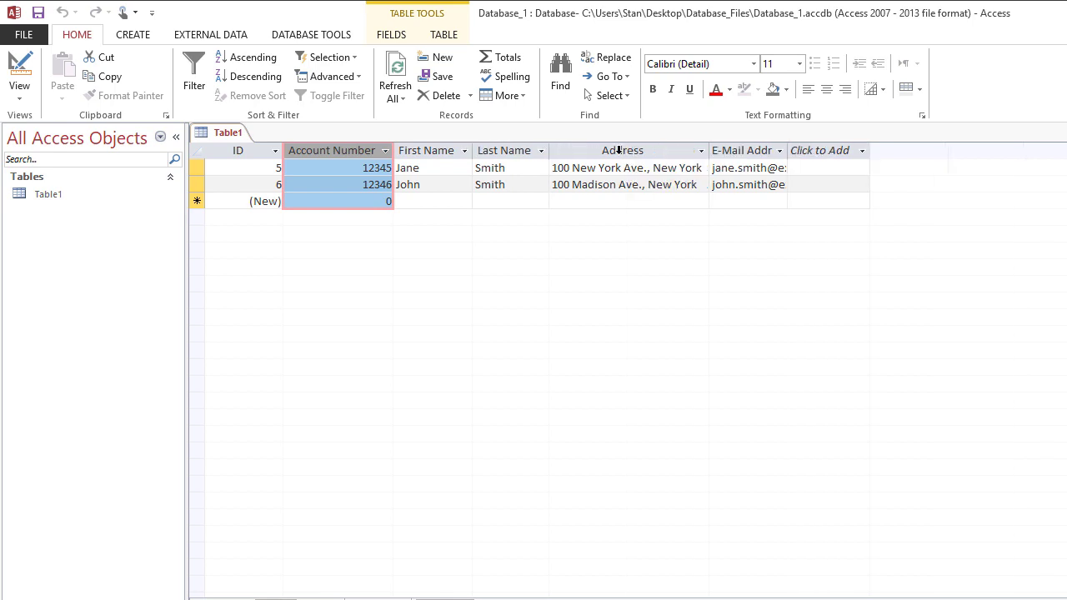
double_click(788, 150)
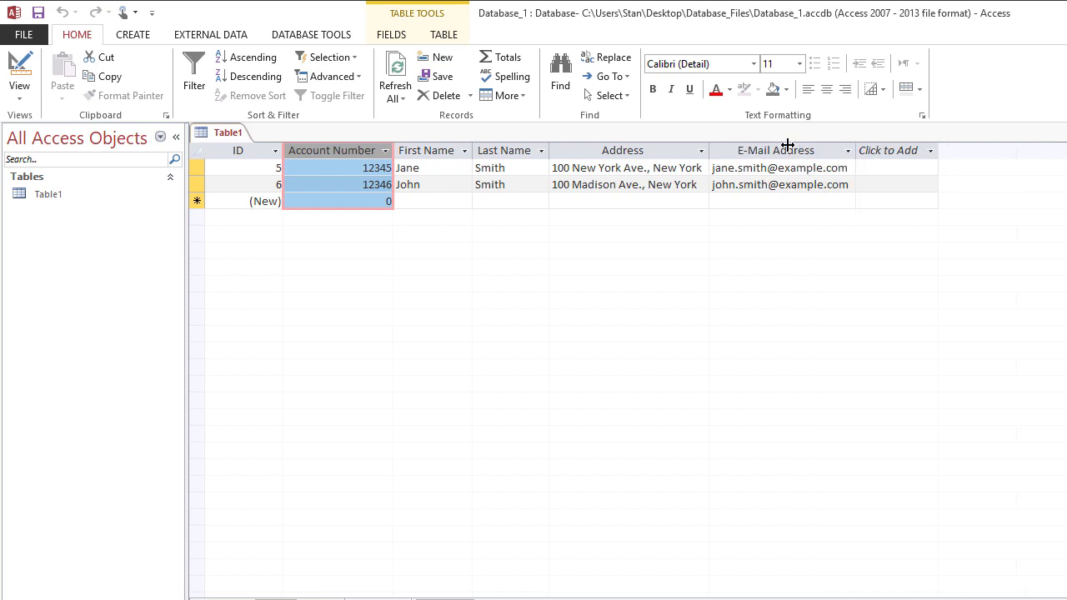
left_click(495, 200)
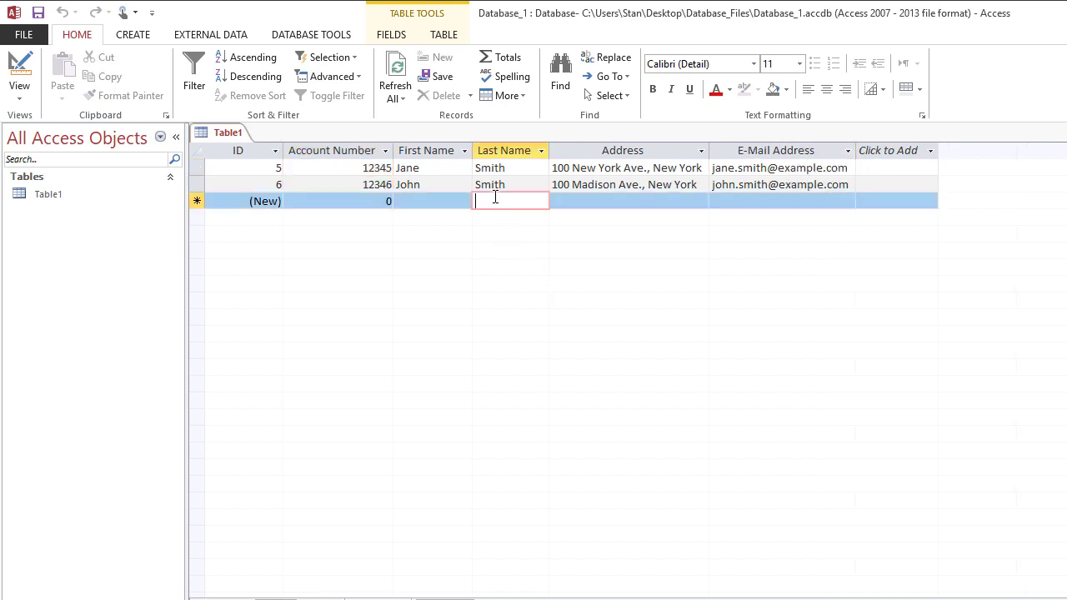